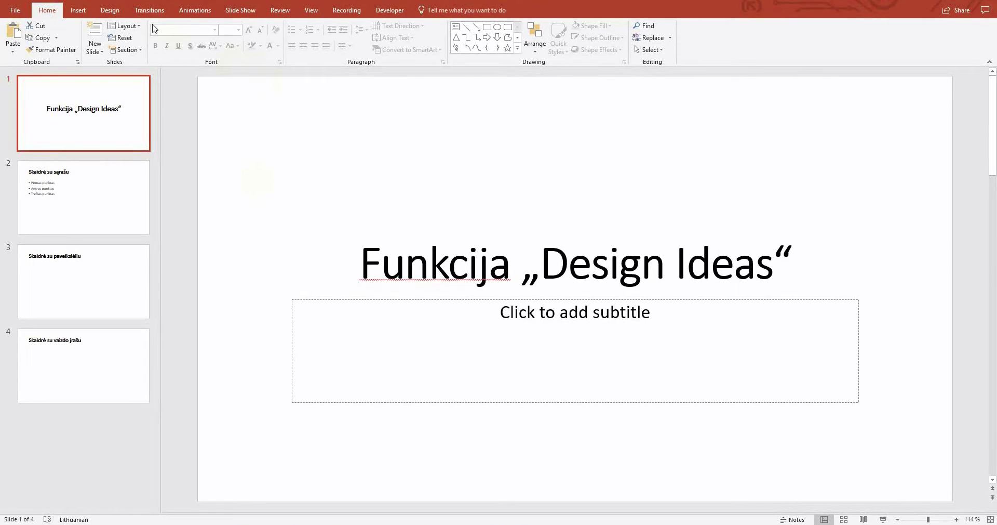
Browse the Design tab's theme gallery and the Colors, Fonts and Background Styles variants without applying any
click(116, 13)
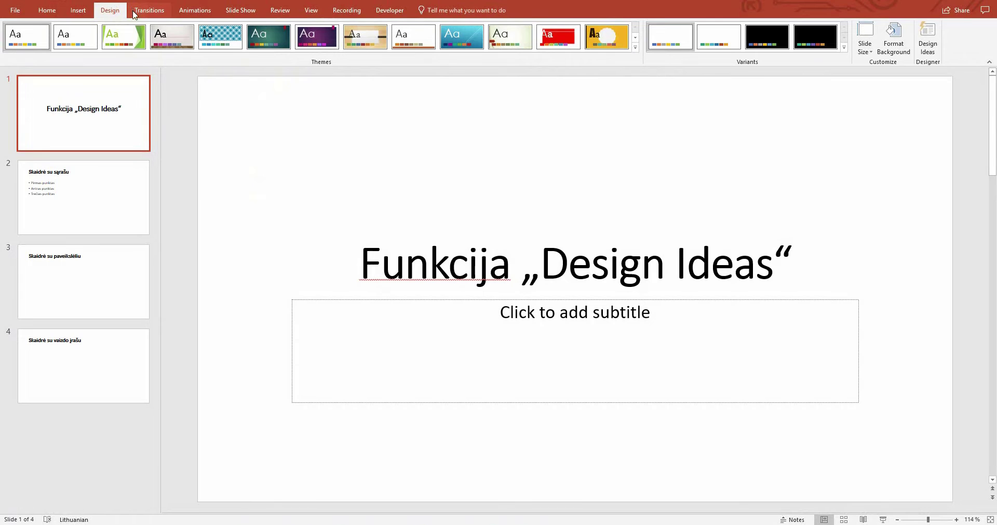
click(635, 47)
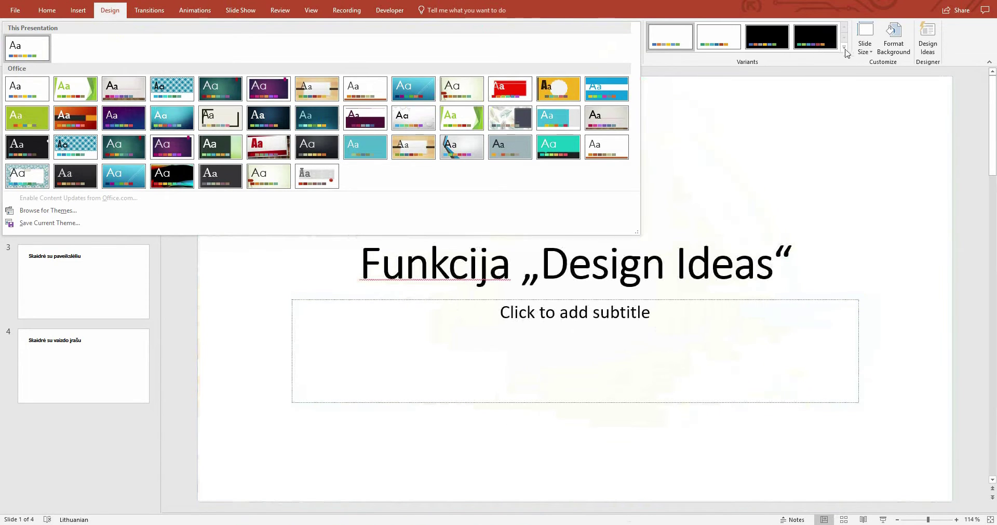
click(844, 48)
mouse_move(772, 58)
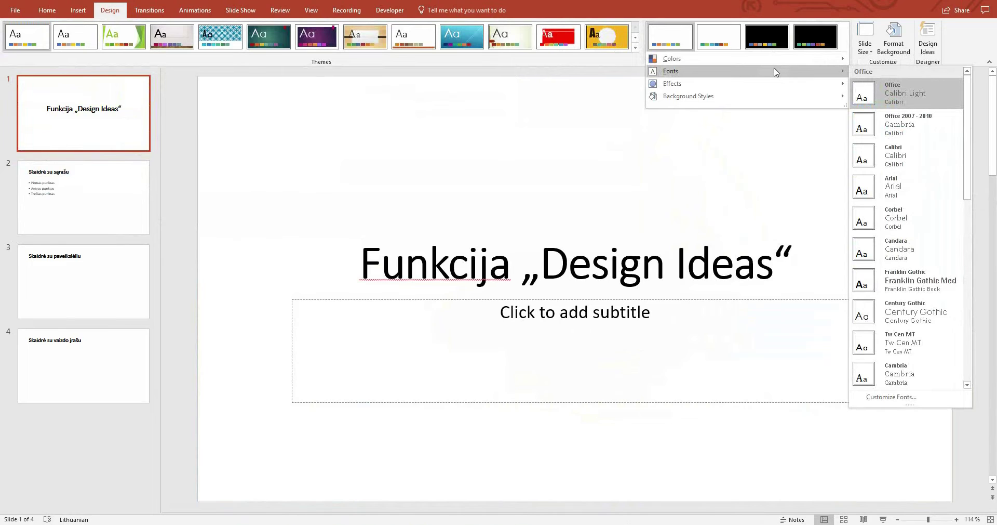
mouse_move(771, 93)
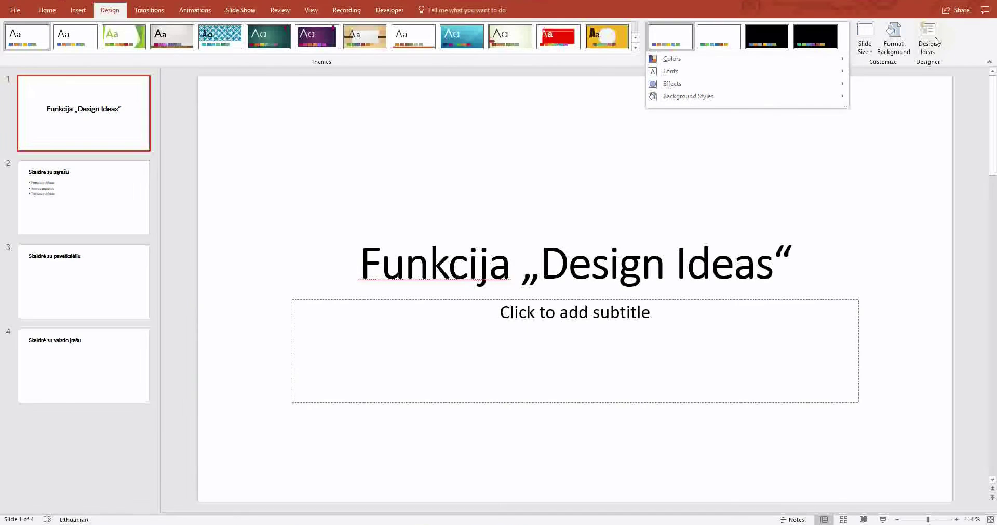
click(951, 52)
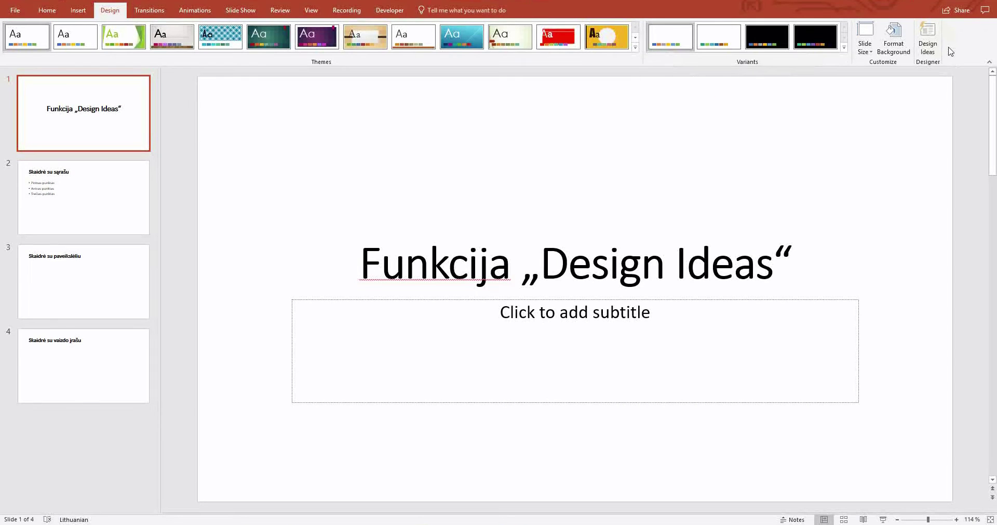
Preview several Design Ideas layouts on the title slide, keep the dark lightbulb design, and select slide 2
click(931, 42)
click(929, 38)
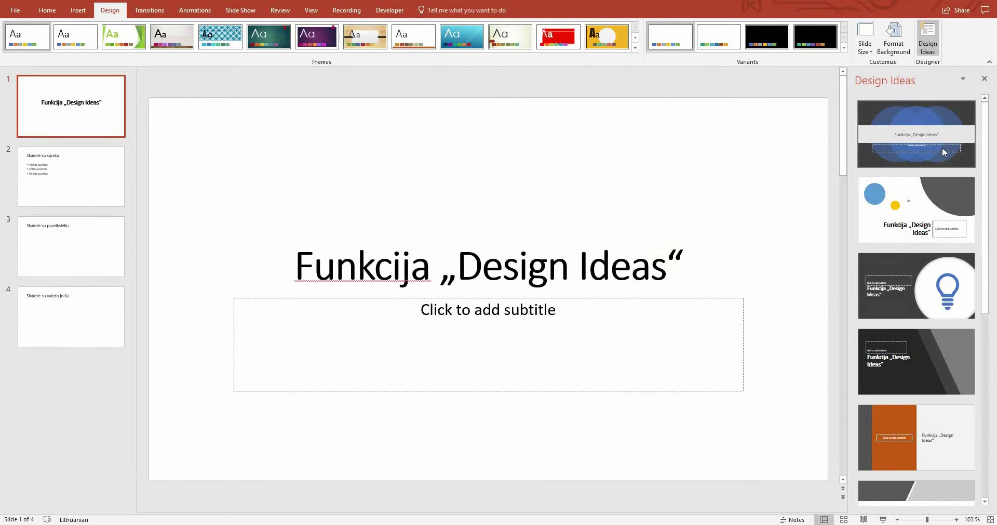
click(965, 276)
scroll(952, 328, down, 3)
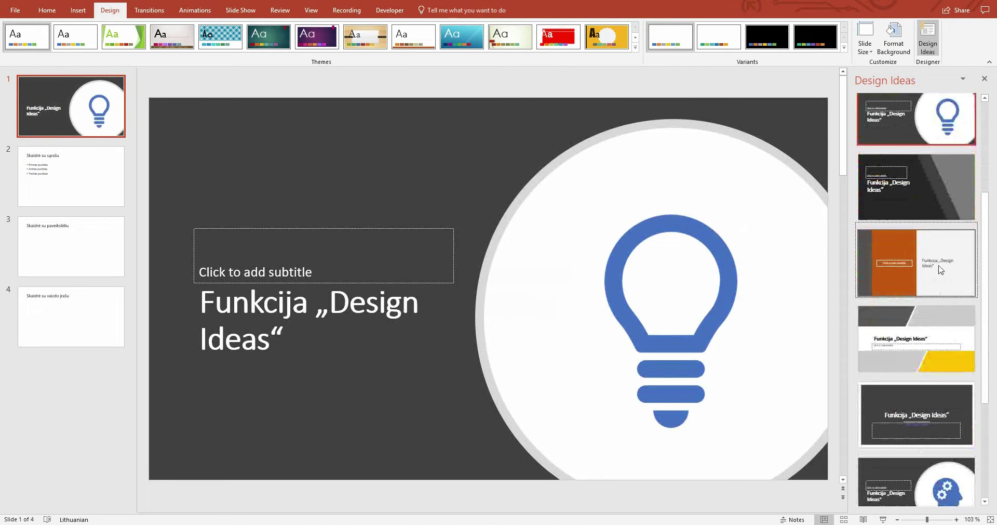
click(940, 292)
click(954, 201)
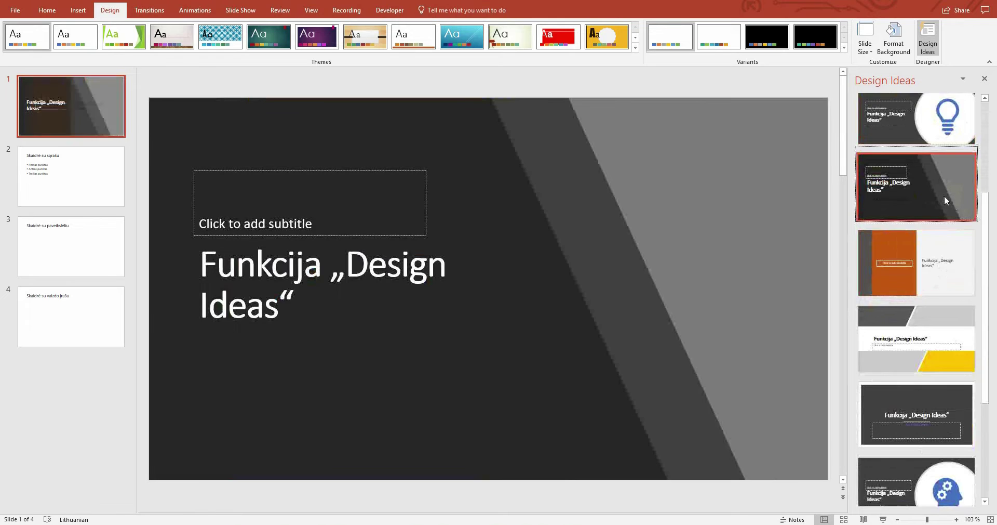
click(950, 336)
click(955, 403)
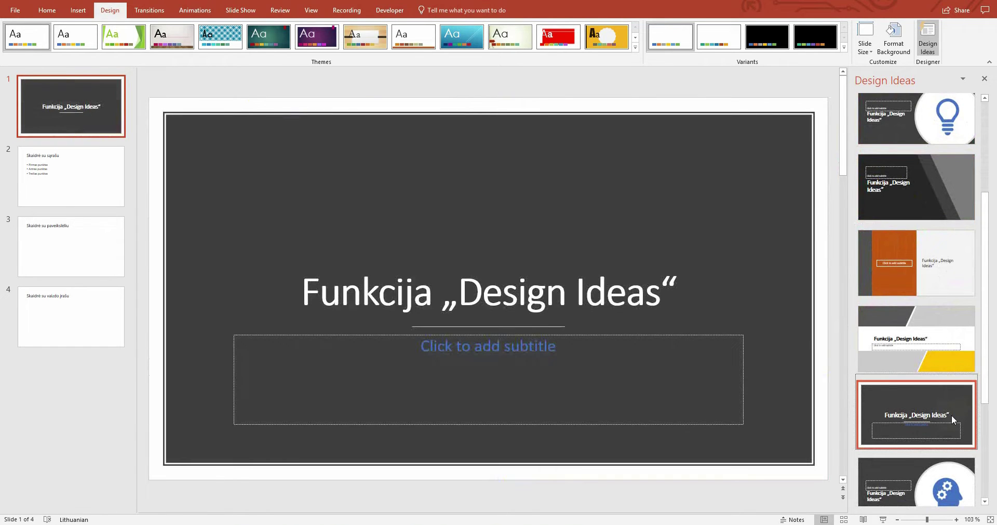
click(946, 147)
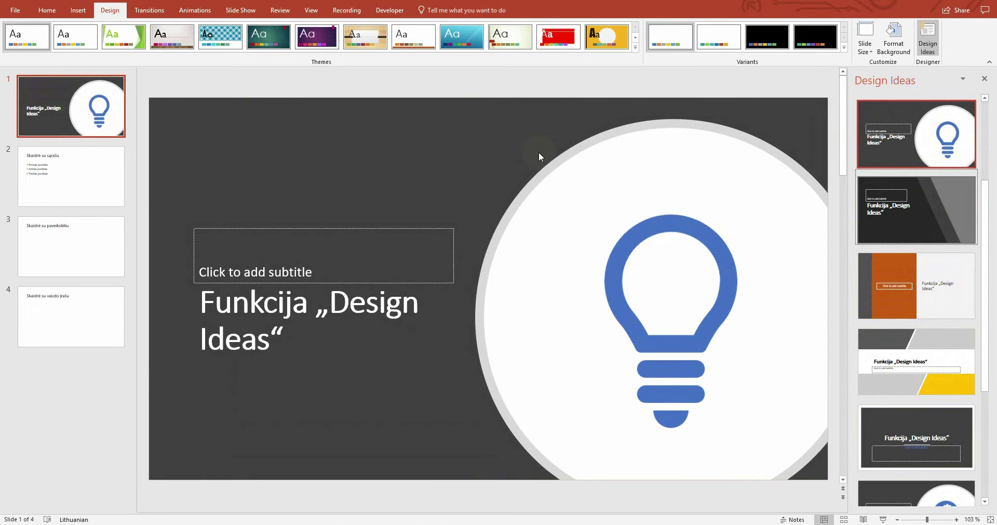
click(82, 180)
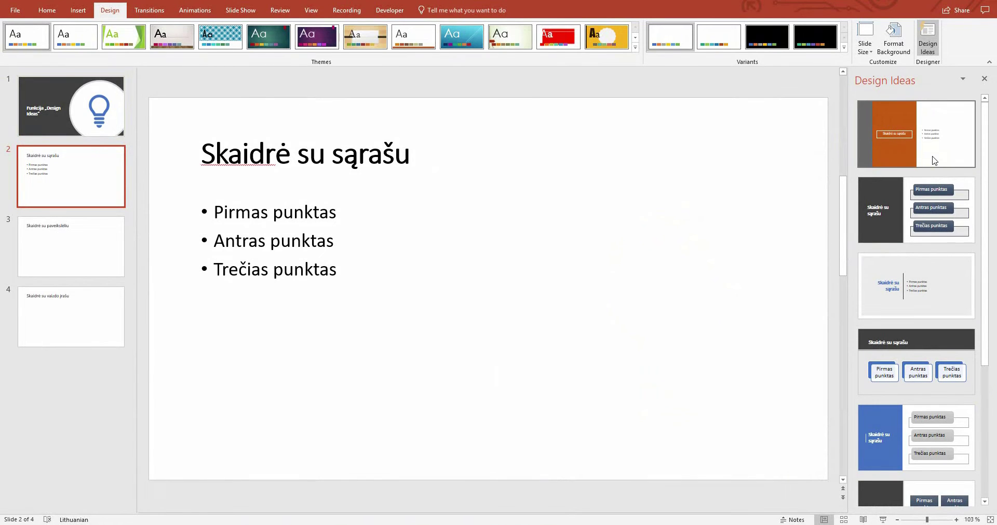
Preview nine Design Ideas layouts for the list slide, then settle on the dark-grey panel with dark blue boxes
click(935, 160)
click(946, 223)
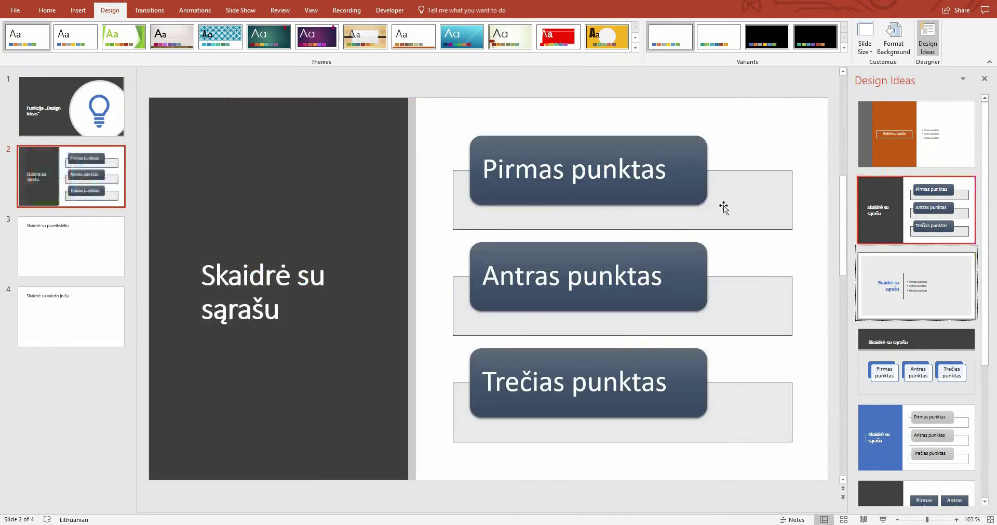
click(938, 290)
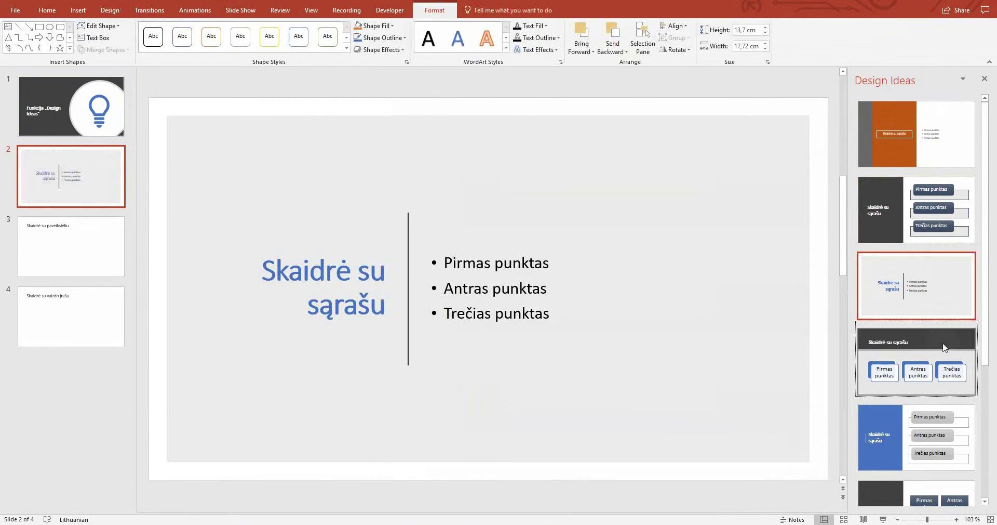
click(945, 347)
click(953, 415)
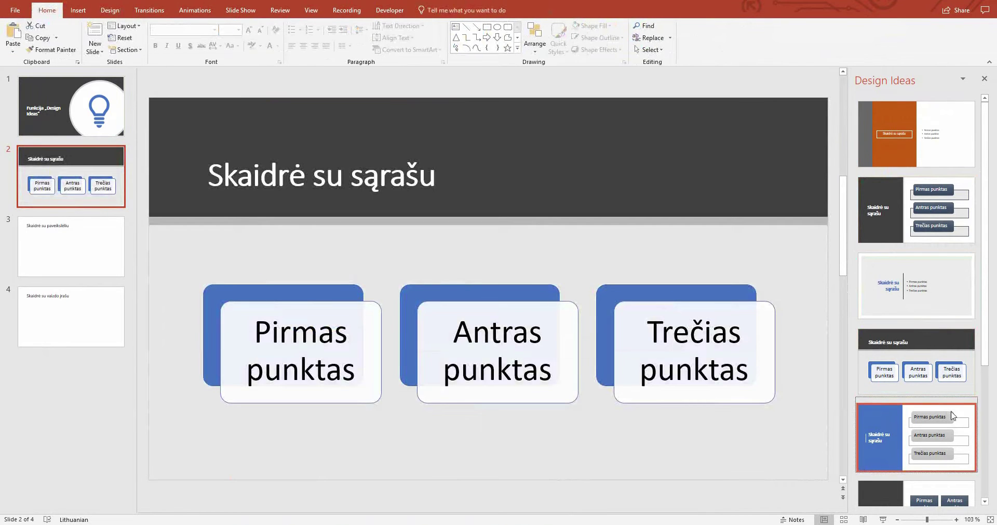
drag(984, 278, 996, 402)
click(910, 325)
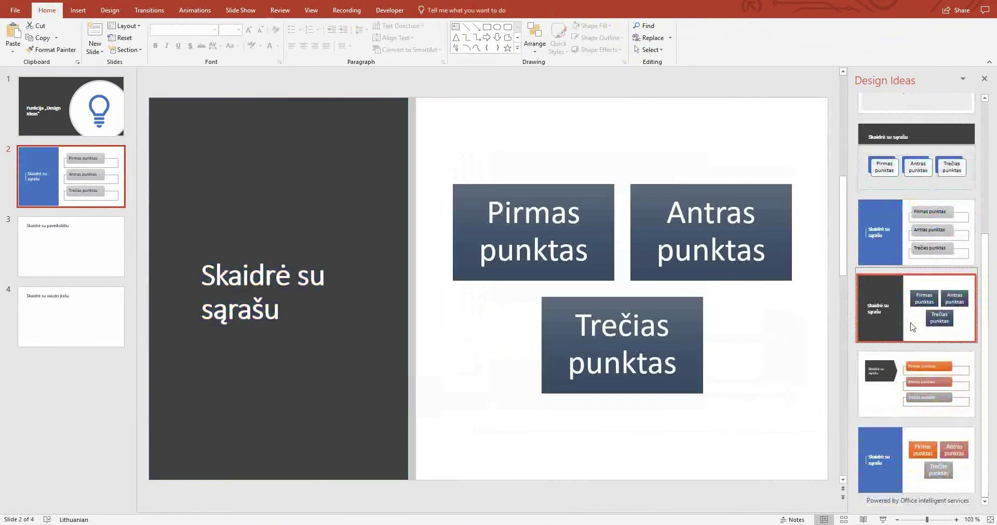
click(925, 383)
click(948, 431)
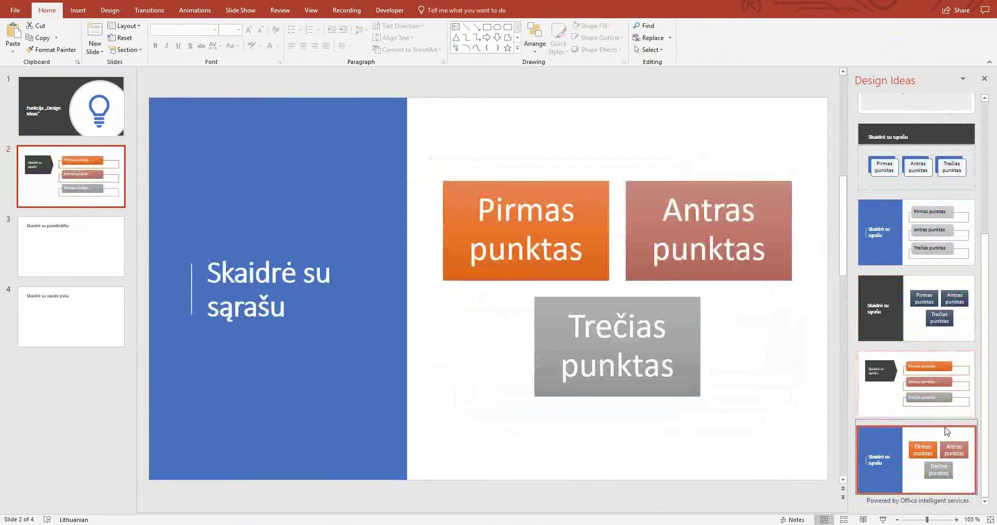
click(942, 240)
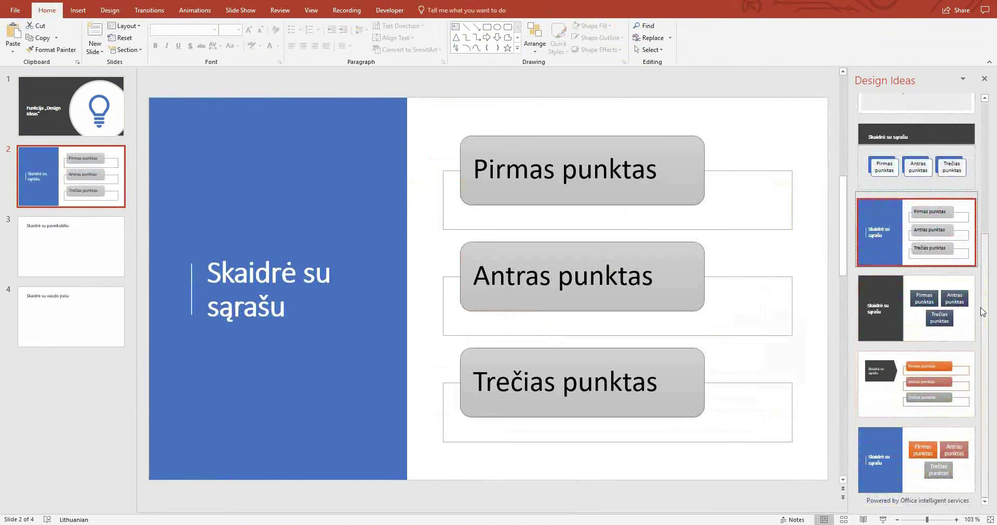
scroll(952, 330, up, 5)
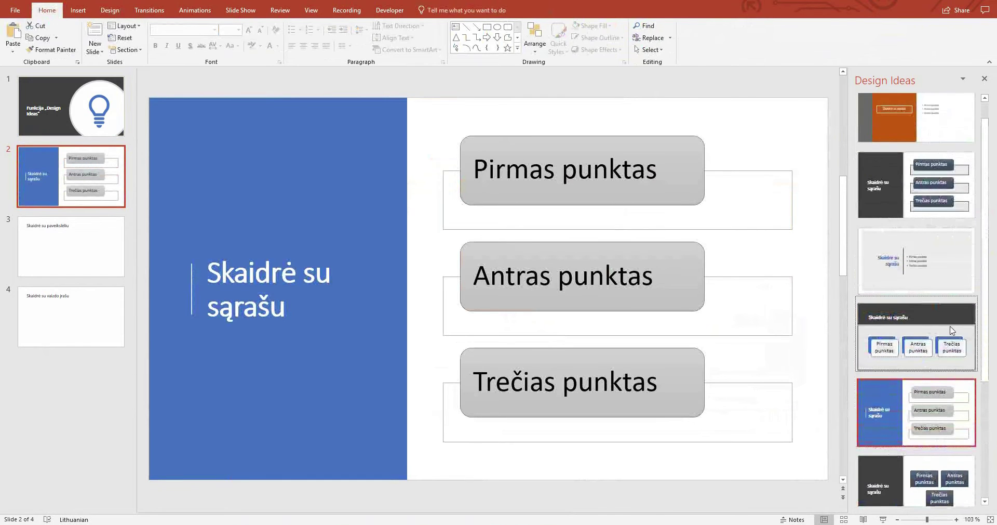
click(935, 184)
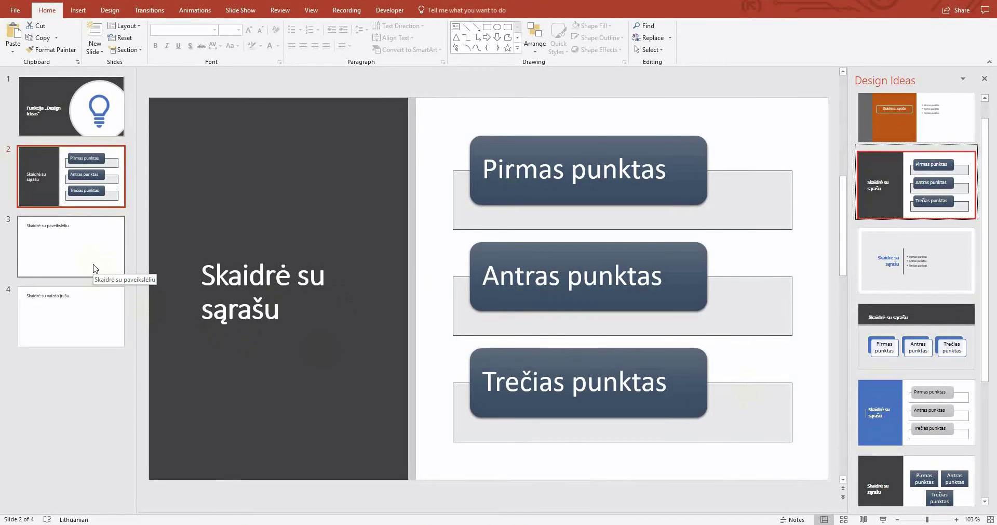
On slide 3, search Online Pictures through Bing for 'power point'
click(94, 266)
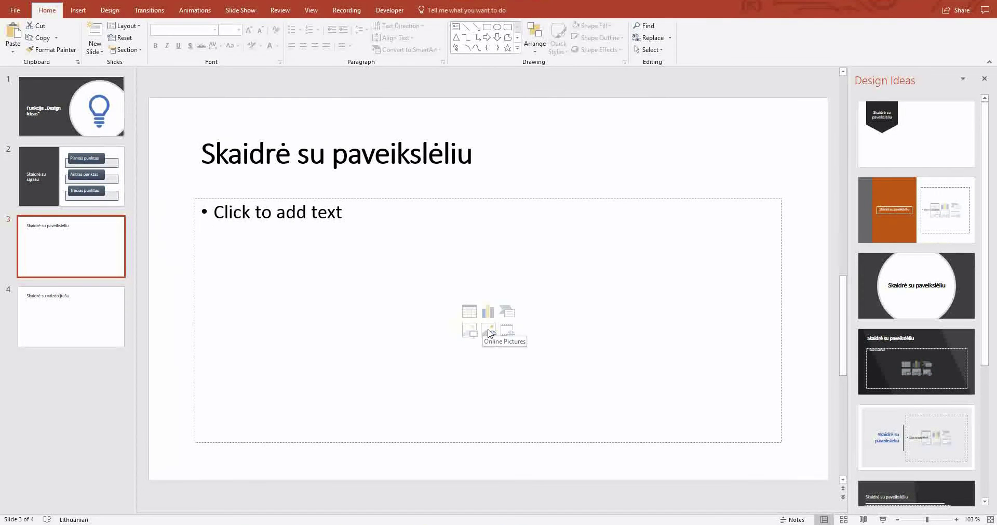
click(489, 333)
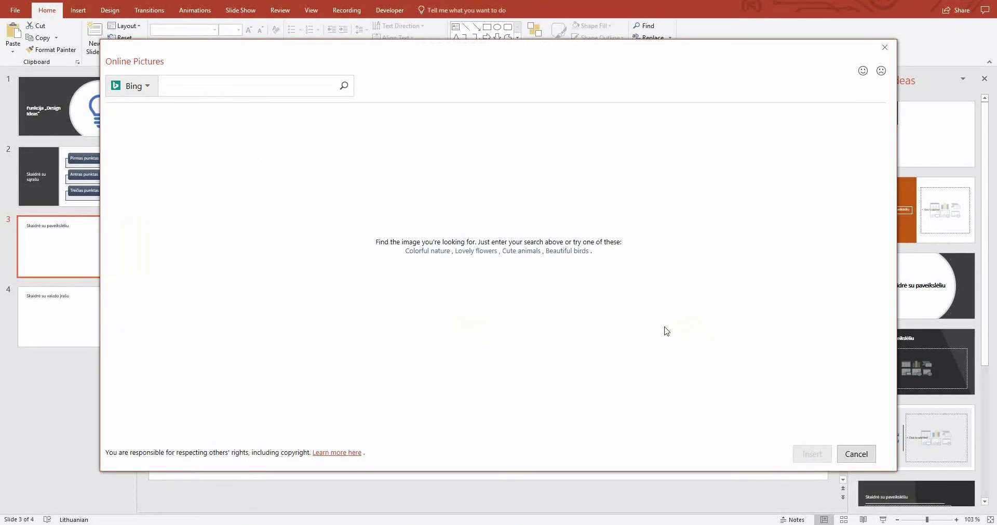
text(power point)
click(345, 87)
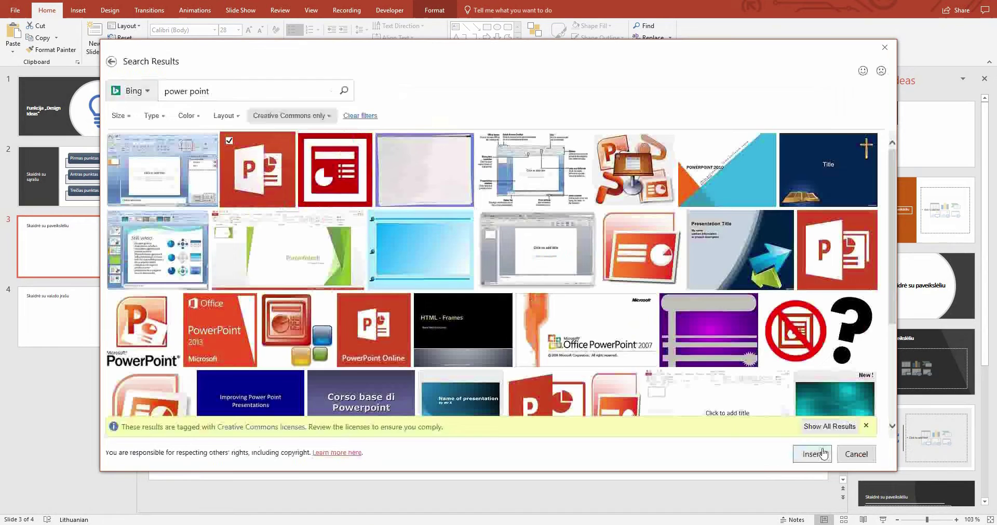
Insert the found PowerPoint picture into slide 3 and preview dark round-picture and diagonal layouts
click(820, 455)
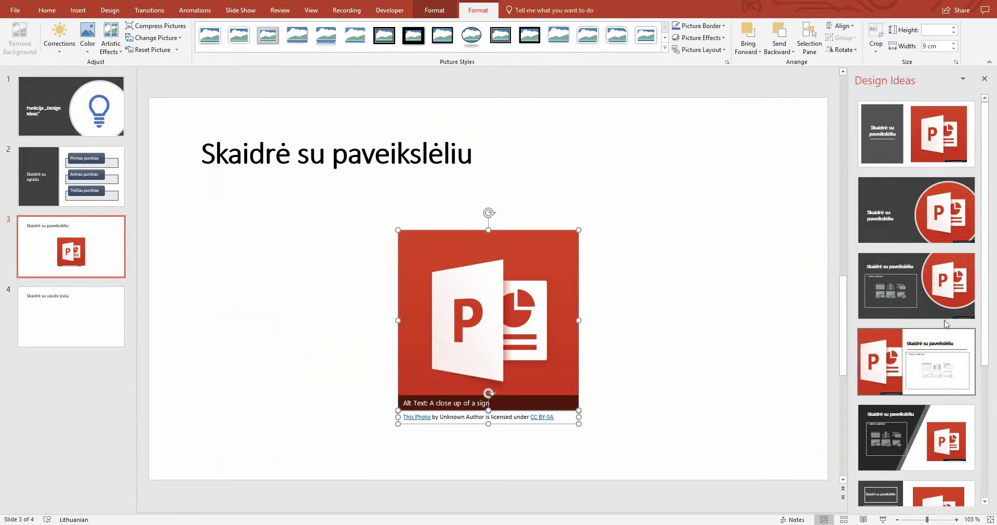
click(902, 217)
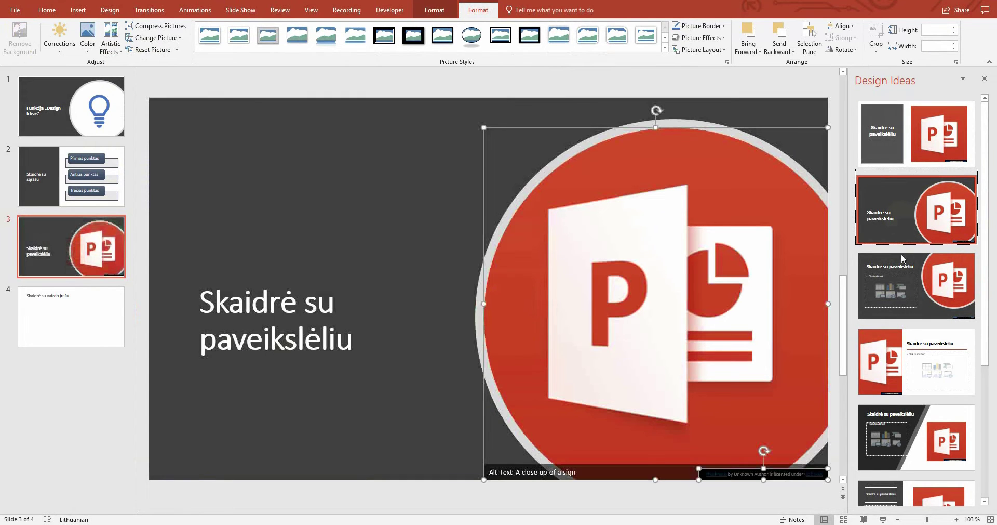
click(900, 270)
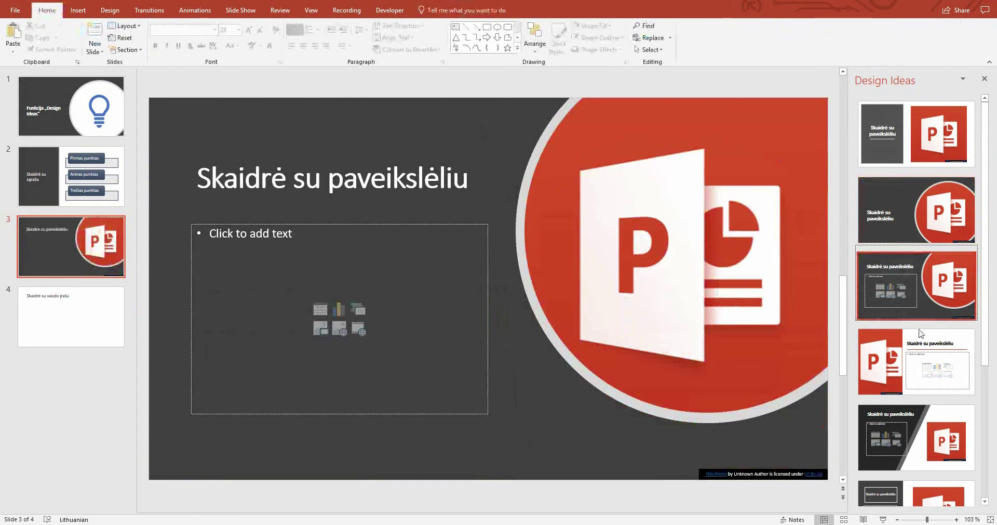
click(933, 355)
click(917, 436)
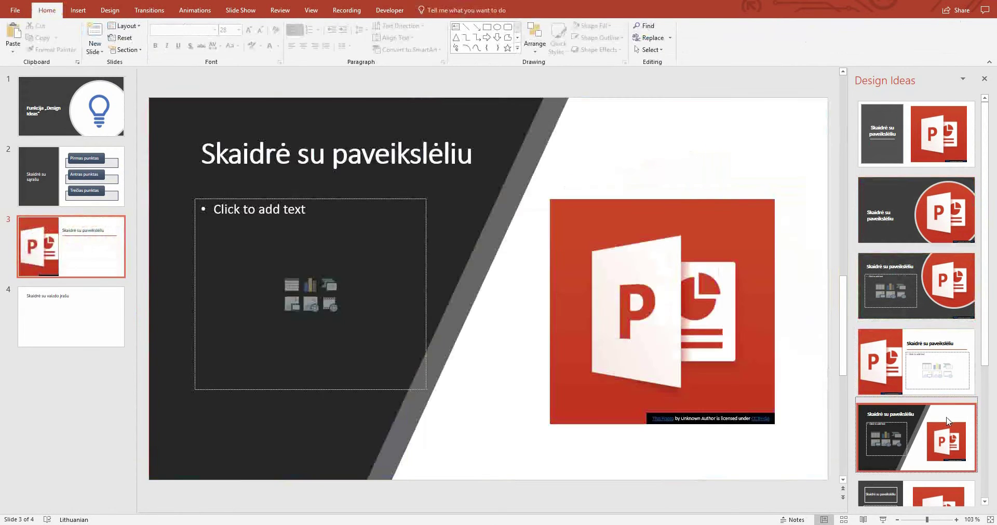
Browse further Design Ideas, keep the grey-title diagonal layout on slide 3, and open slide 4
drag(991, 167, 987, 234)
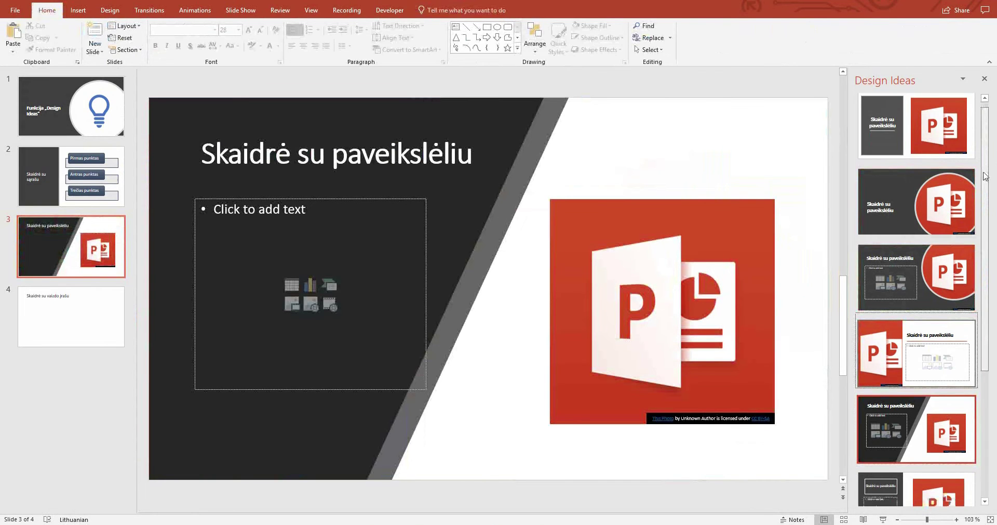
scroll(988, 234, down, 3)
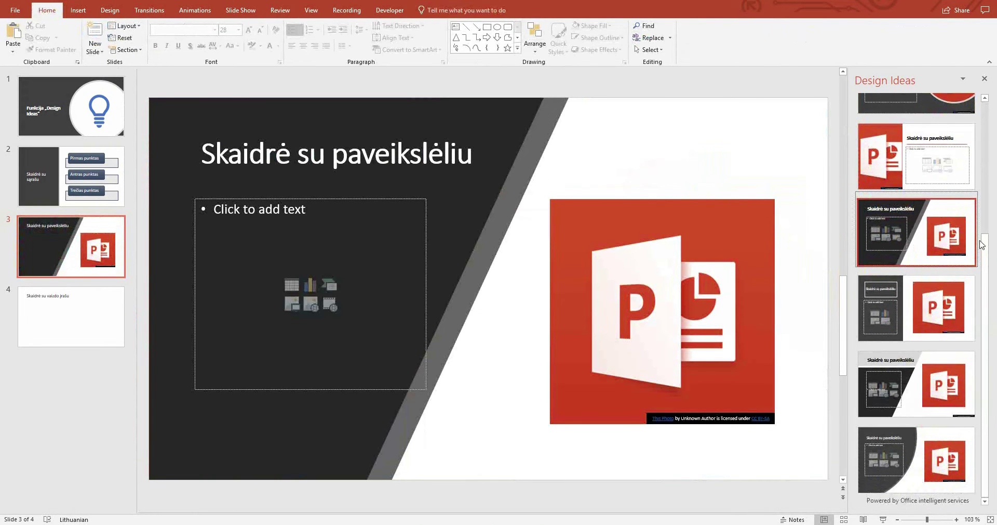
drag(985, 244, 994, 173)
click(895, 160)
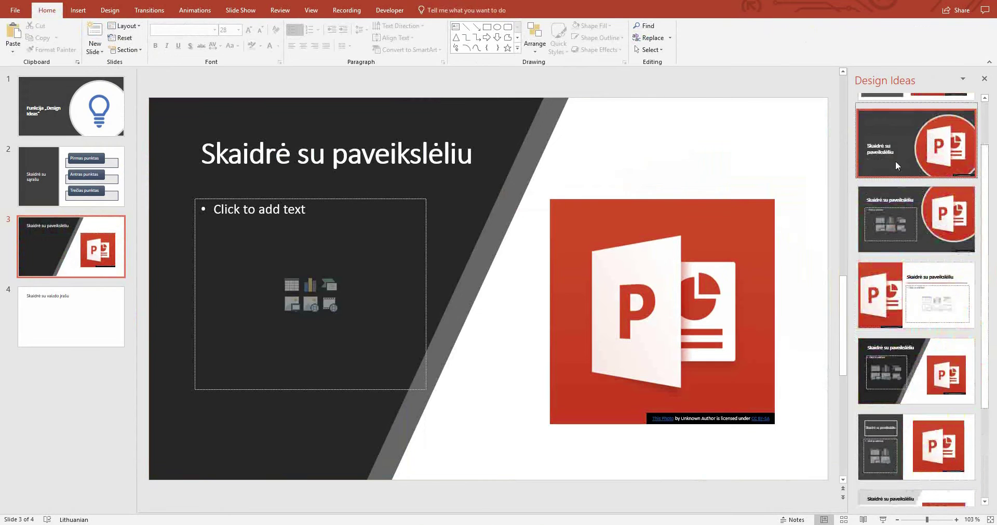
click(916, 219)
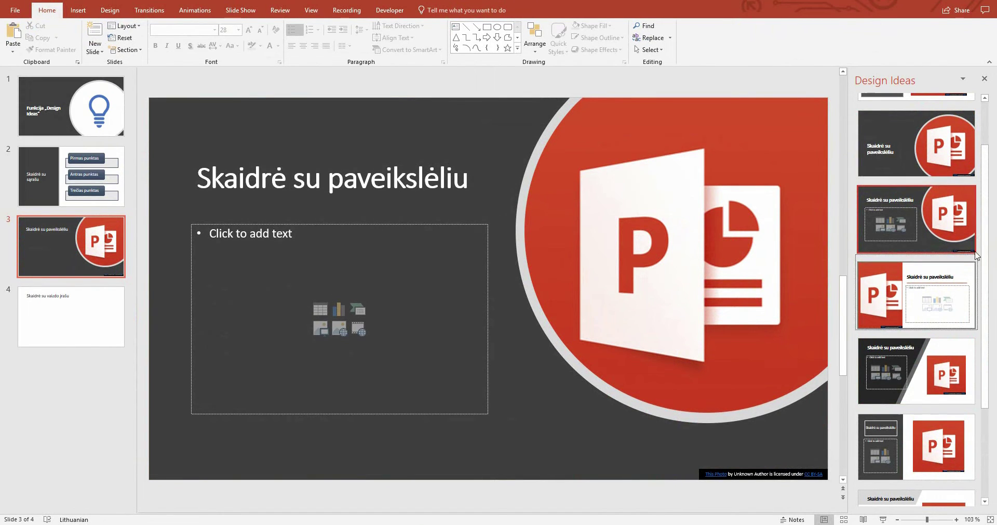
drag(985, 220, 987, 309)
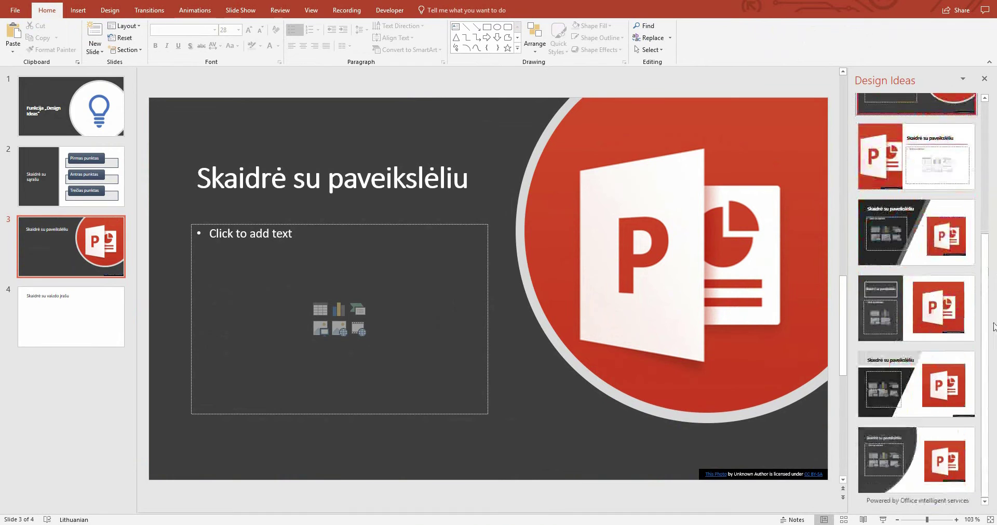
click(896, 362)
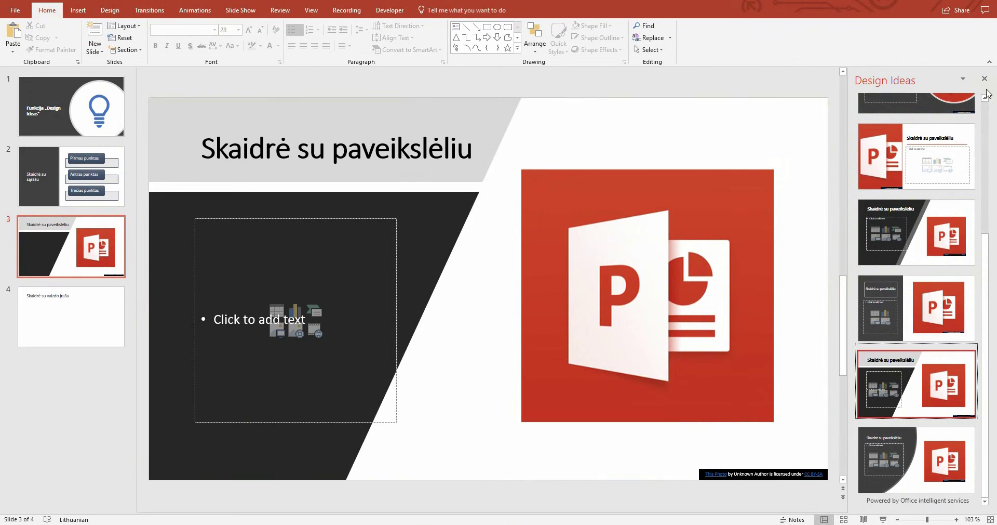
click(70, 338)
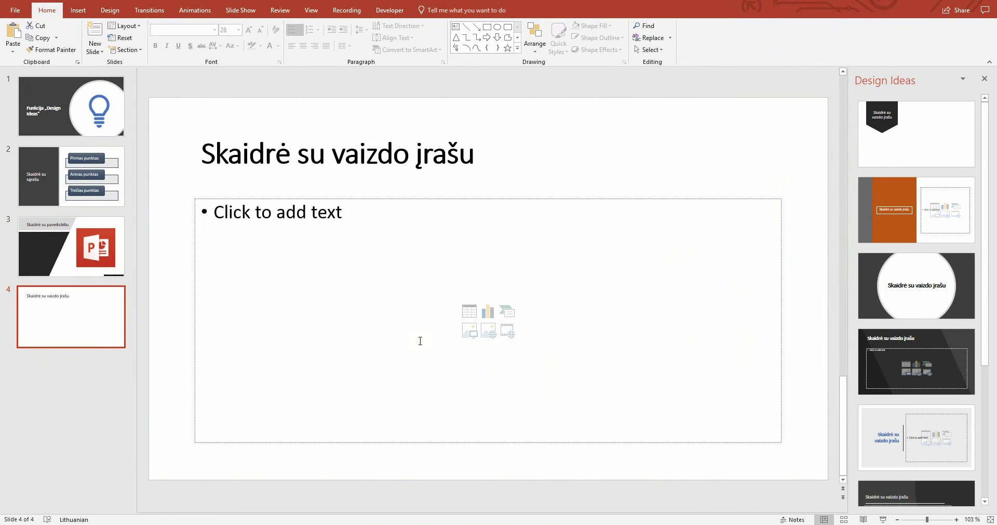
Insert the first YouTube result for 'power point' as a video on slide 4
click(507, 332)
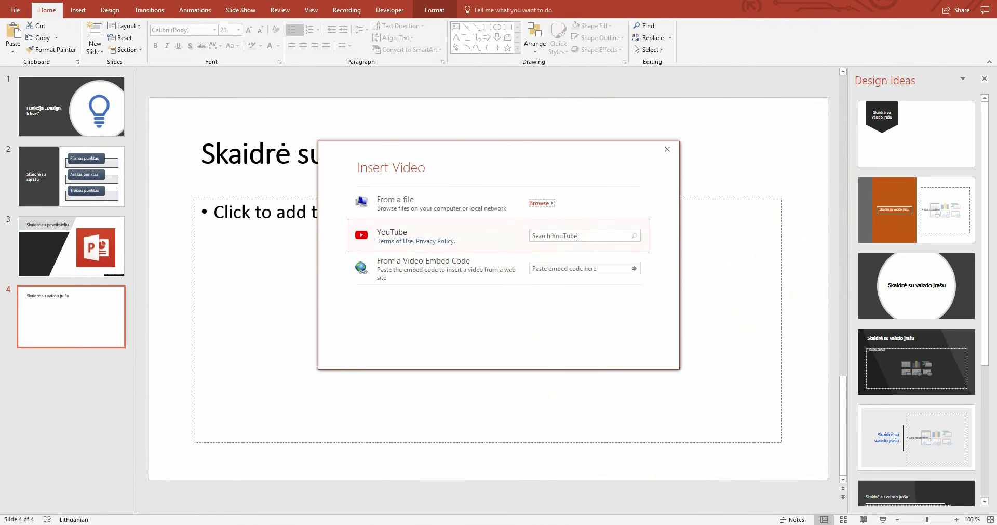
click(578, 236)
text(power point)
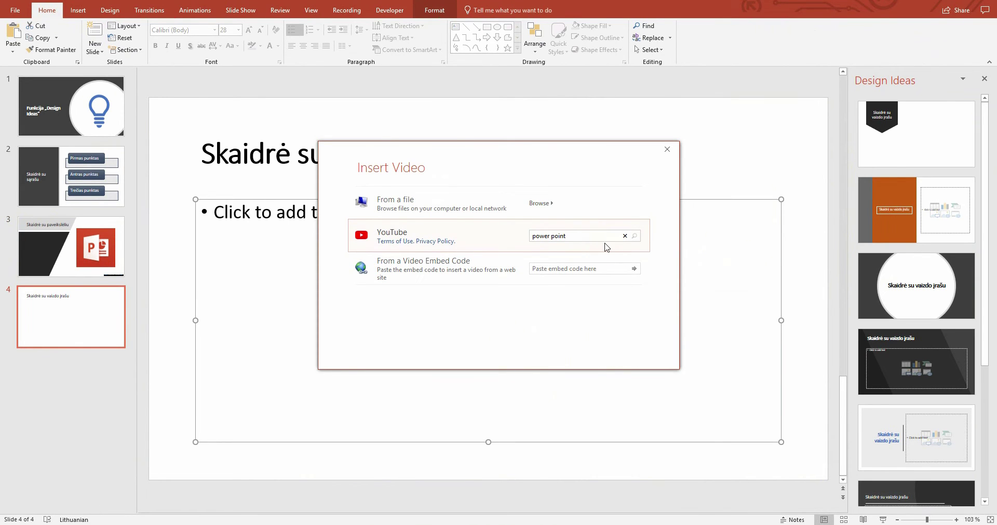
key(Return)
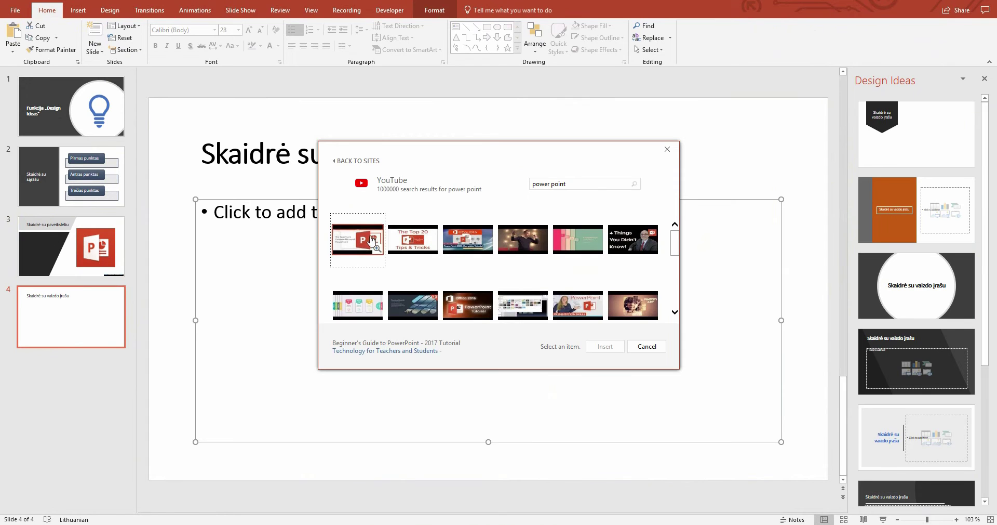
click(370, 240)
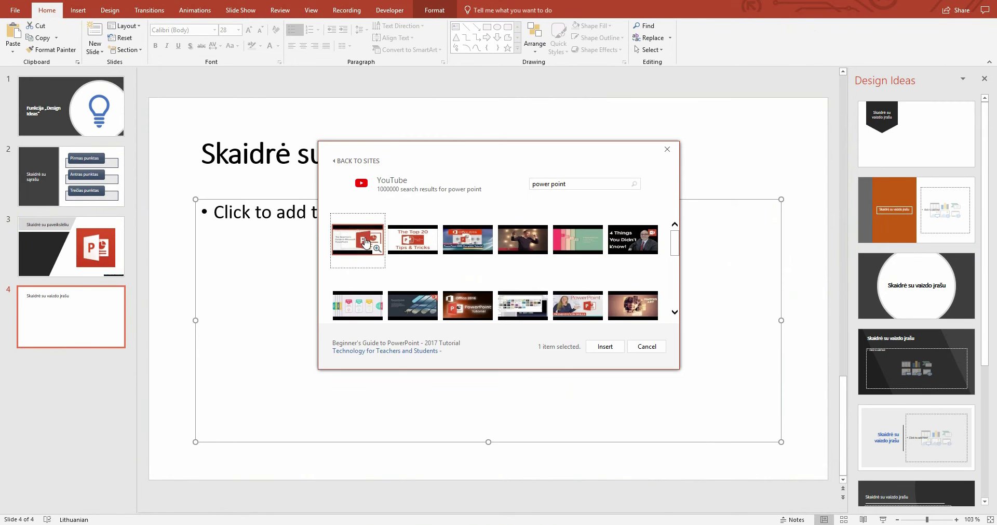
click(606, 348)
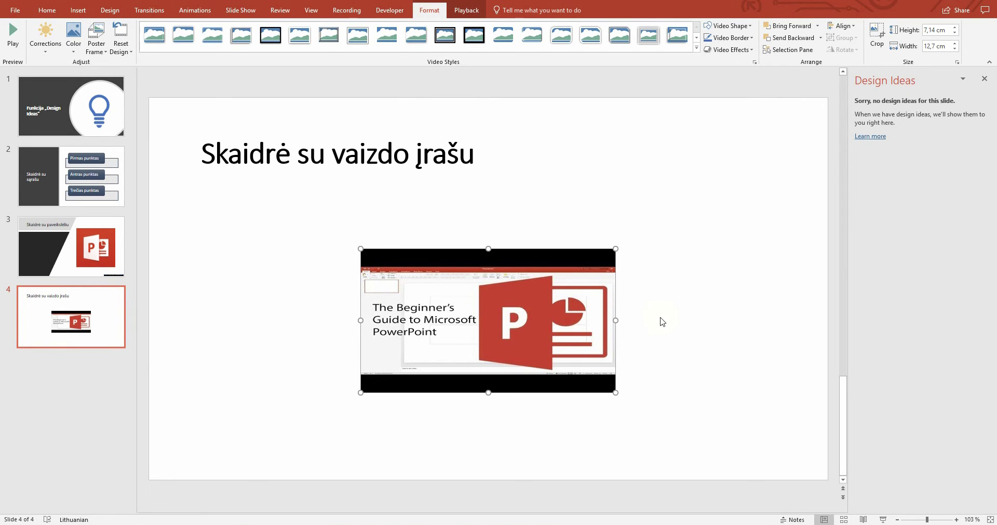
Delete the video from slide 4 and apply the grey-and-dark split Design Ideas layout
key(Delete)
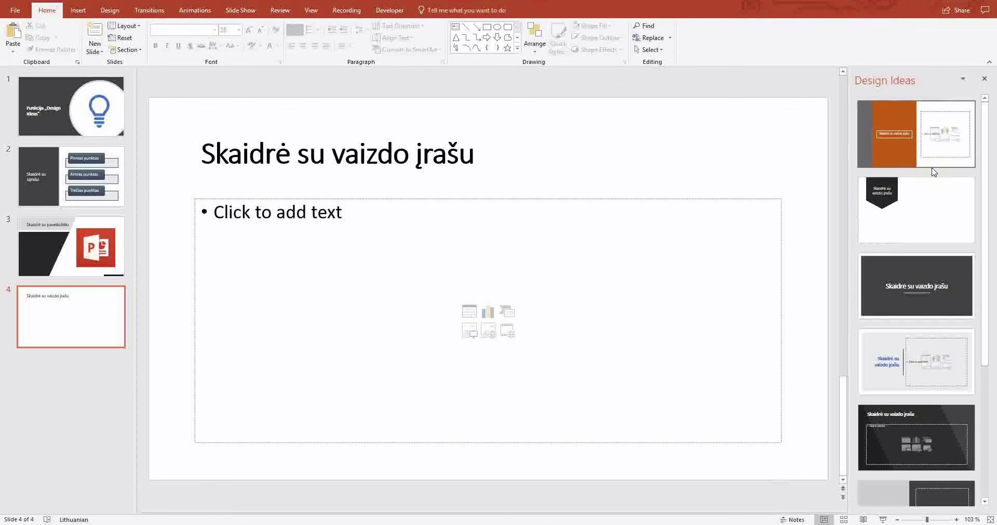
scroll(935, 172, down, 4)
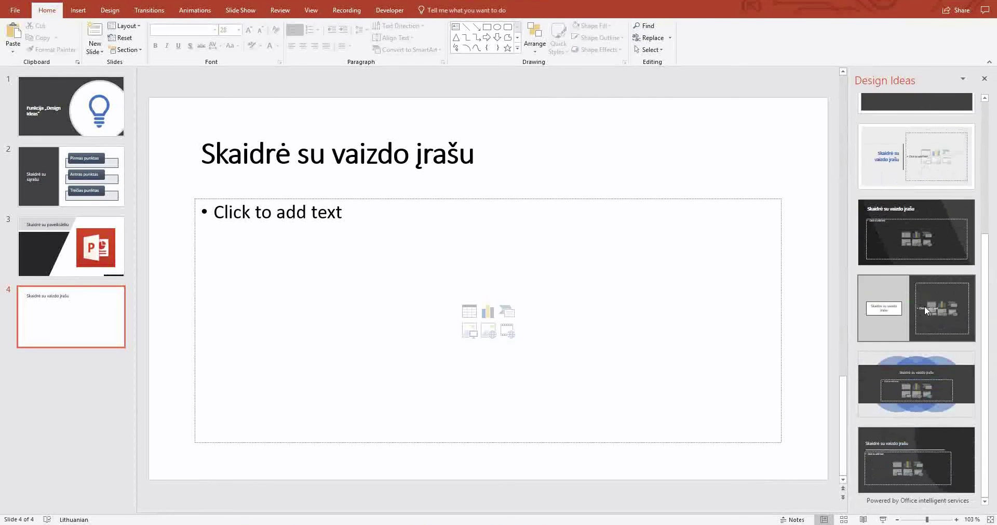
click(923, 291)
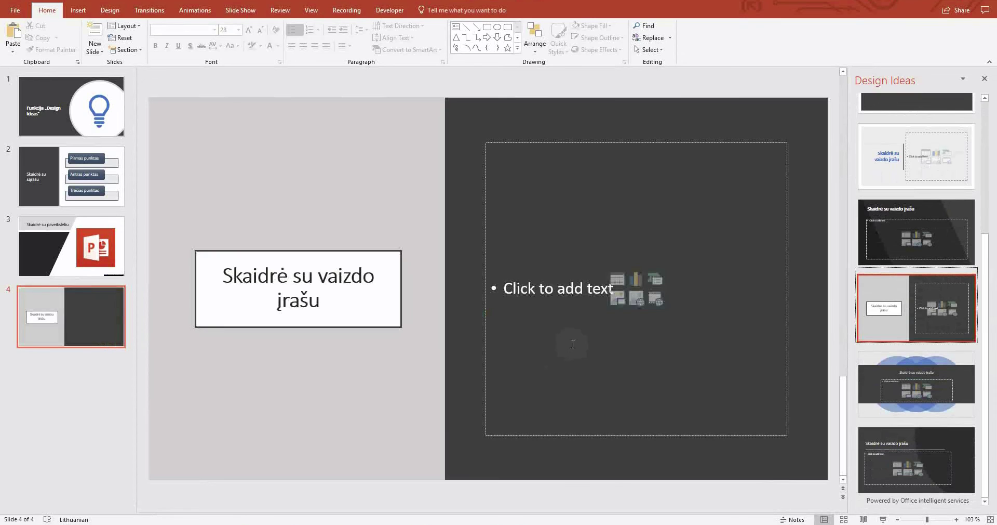
click(656, 299)
Embed the first YouTube result for 'power point' in slide 4's dark half, then return to slide 1
click(570, 237)
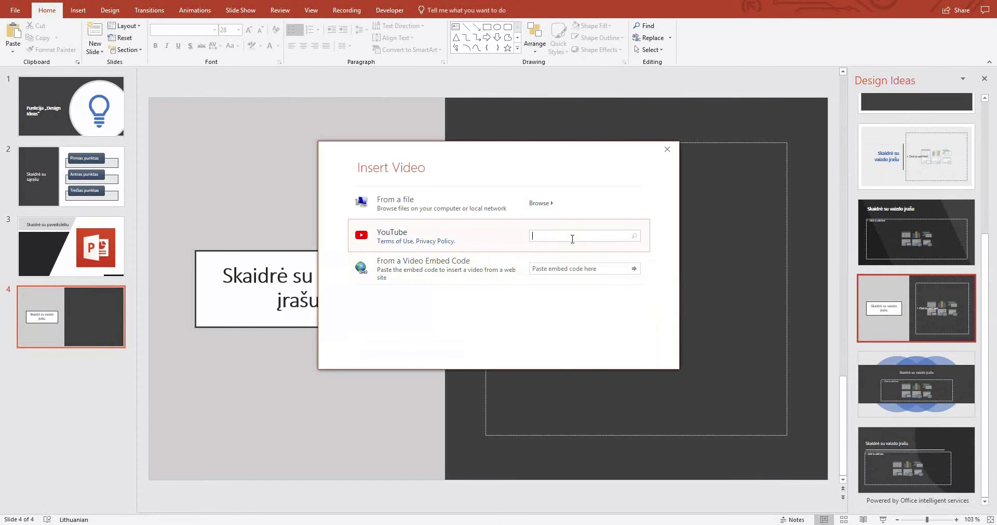
text(power pointpower point)
key(BackSpace)
key(BackSpace)
key(BackSpace)
key(BackSpace)
key(BackSpace)
key(BackSpace)
key(BackSpace)
key(BackSpace)
key(BackSpace)
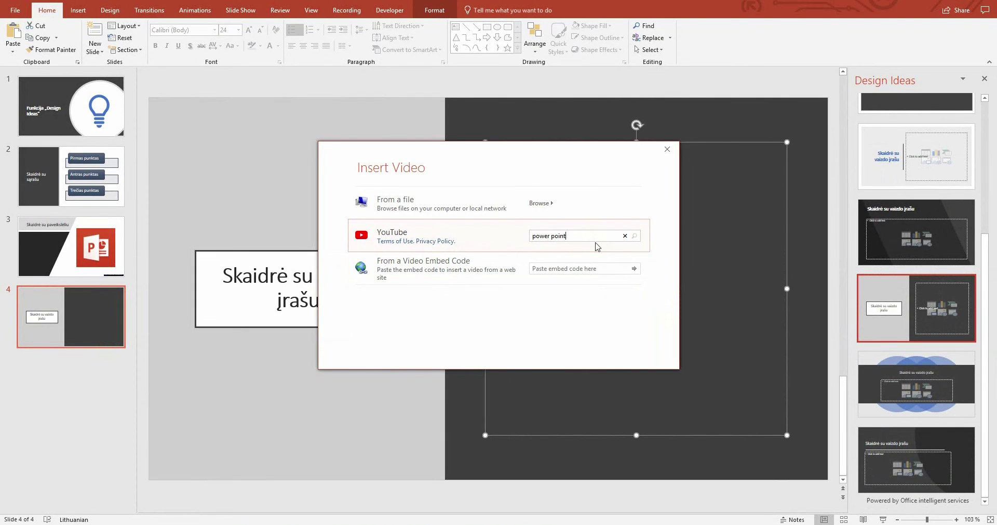
key(Return)
click(348, 238)
click(602, 347)
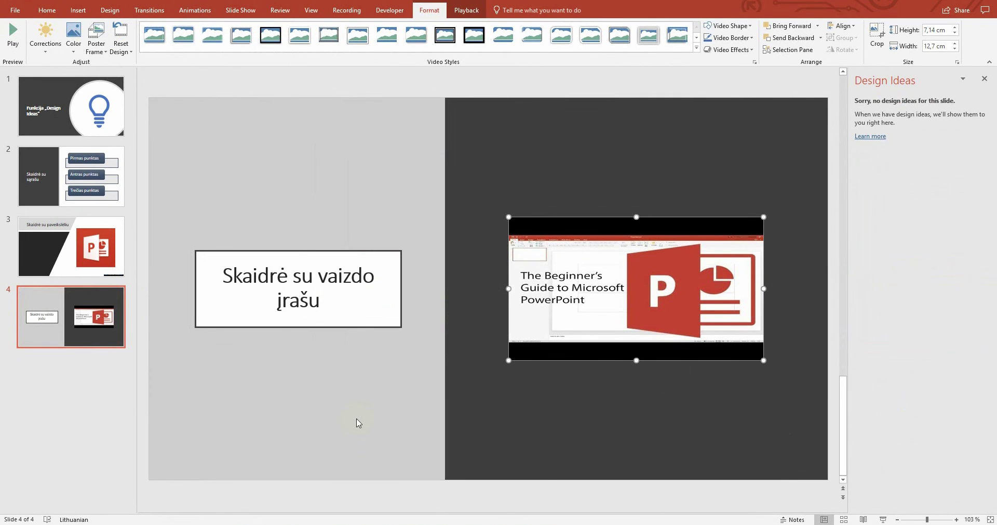
key(Home)
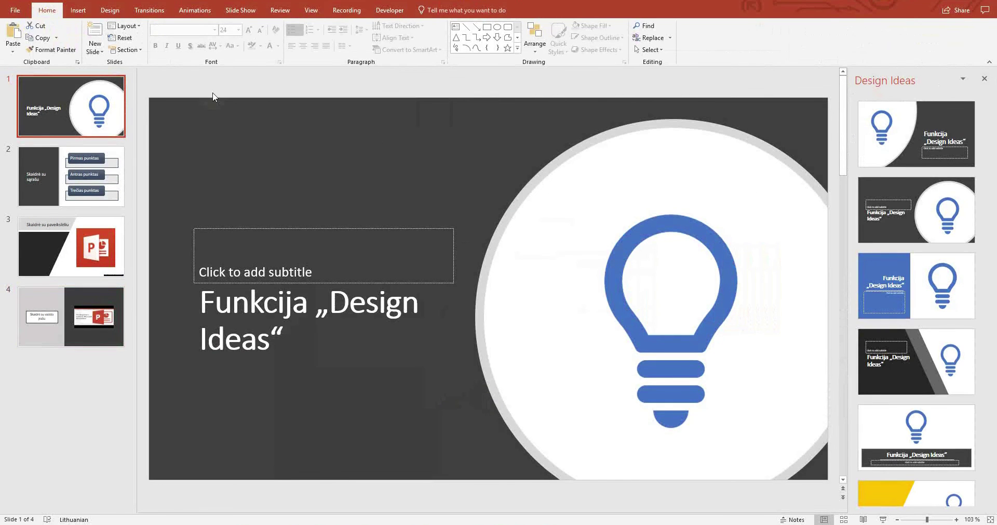
Apply the teal-and-black striped theme from the Design gallery to all slides, then select slide 2
click(109, 16)
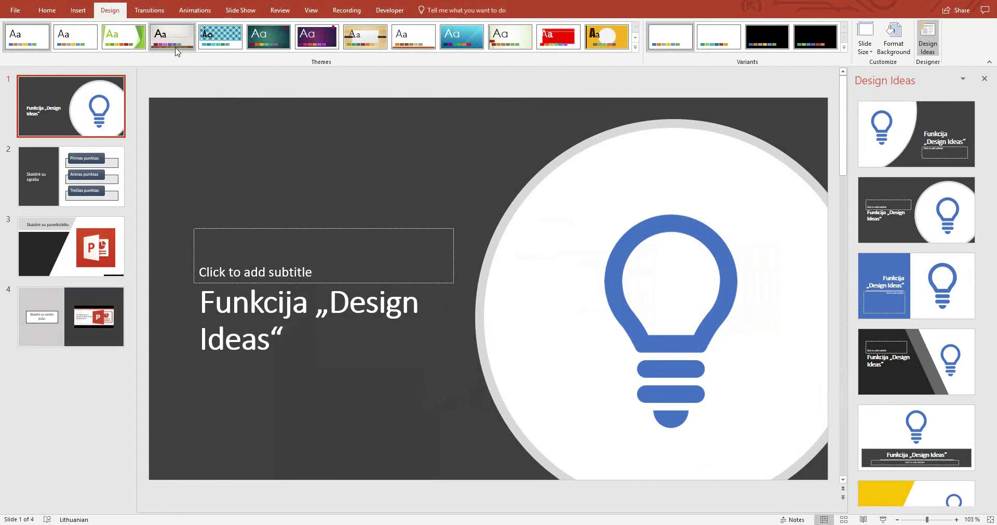
click(635, 47)
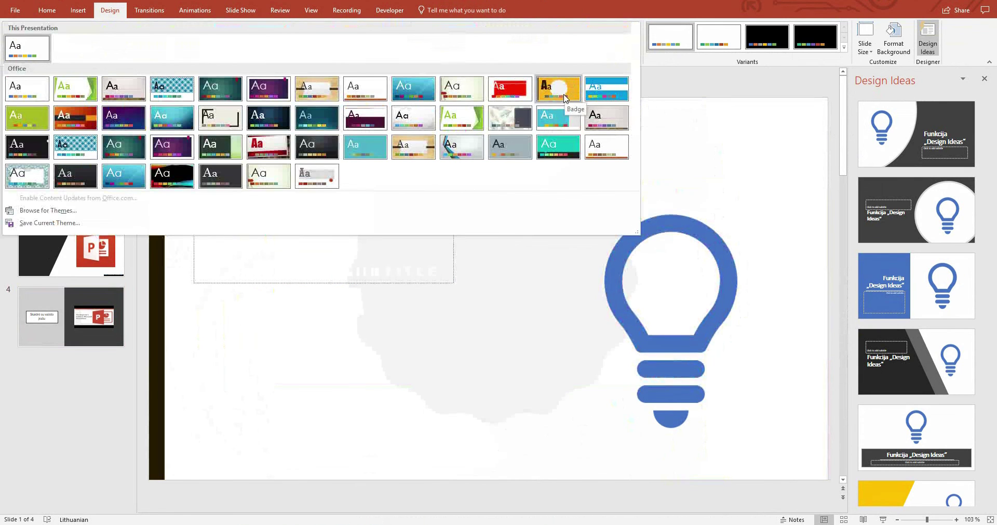
click(572, 147)
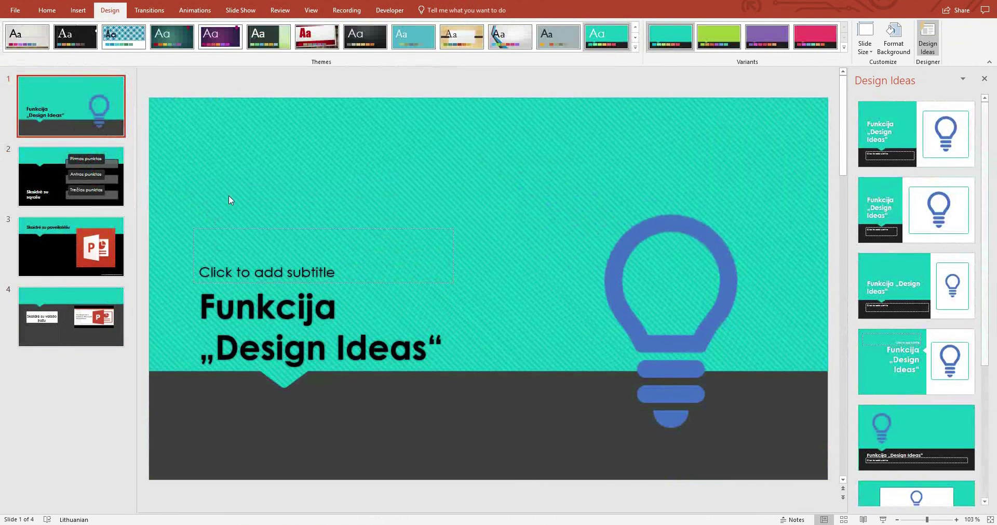
click(43, 159)
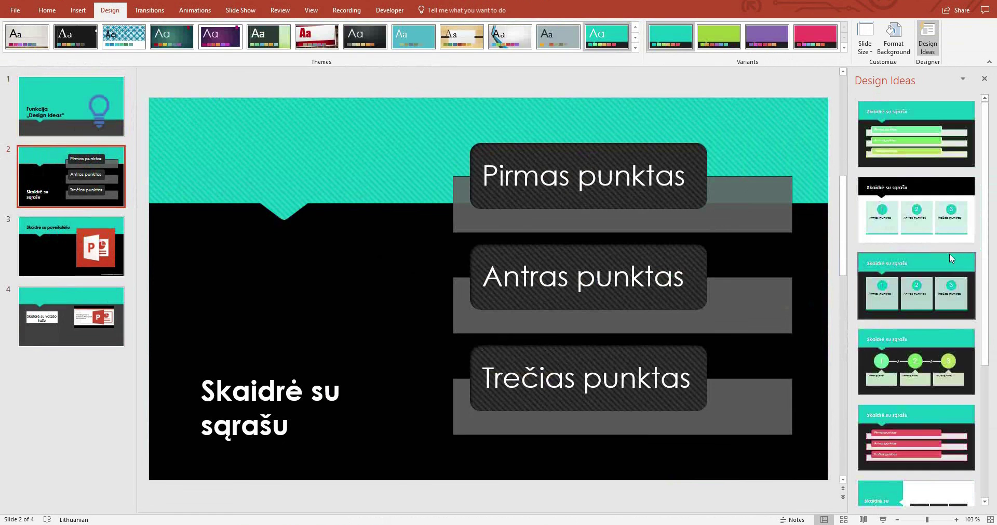
Preview numbered-boxes and horizontal-bars layouts on slide 2, then apply numbered circles with arrows
click(934, 298)
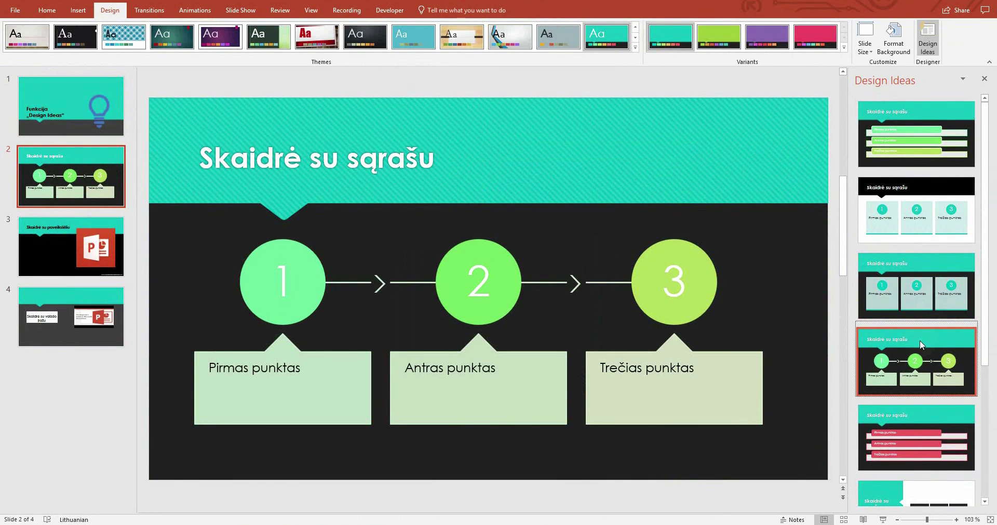
click(946, 148)
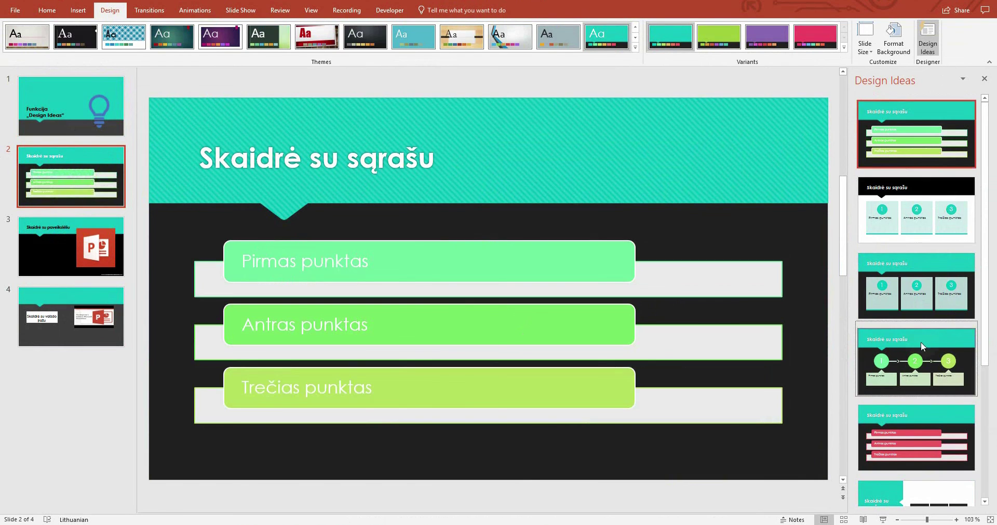
click(922, 344)
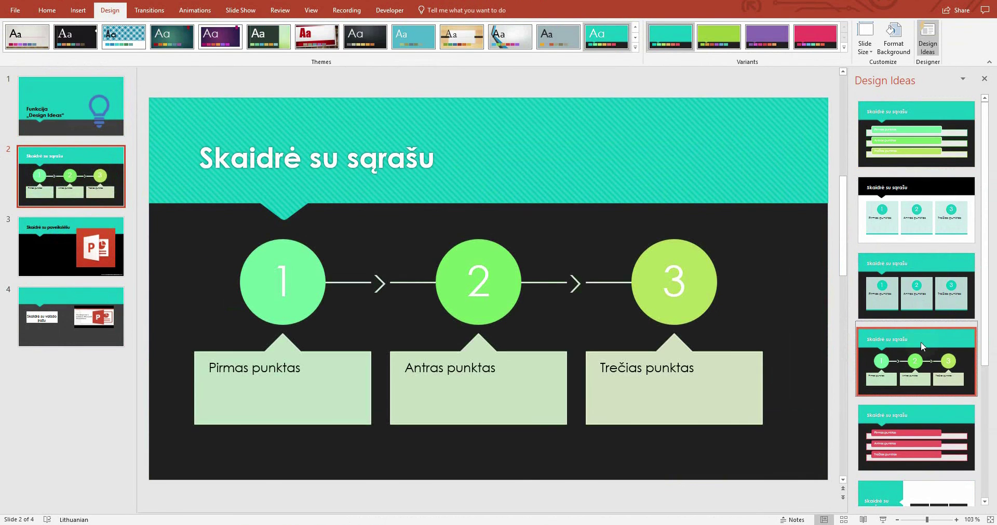